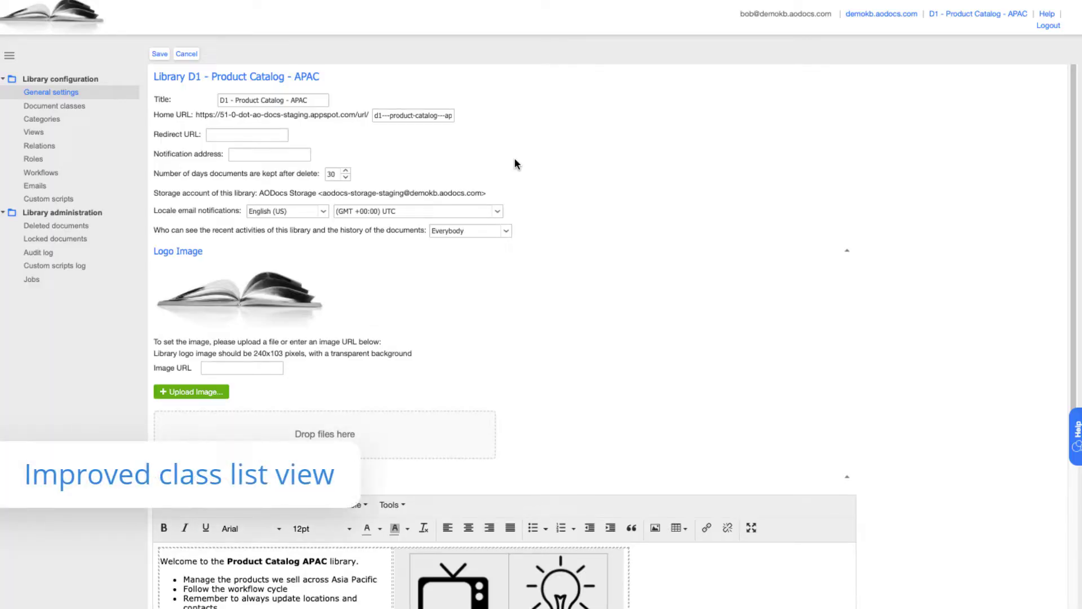
# Step: Set the Product class description to 'All about the products our company sells' and save
pyautogui.click(117, 106)
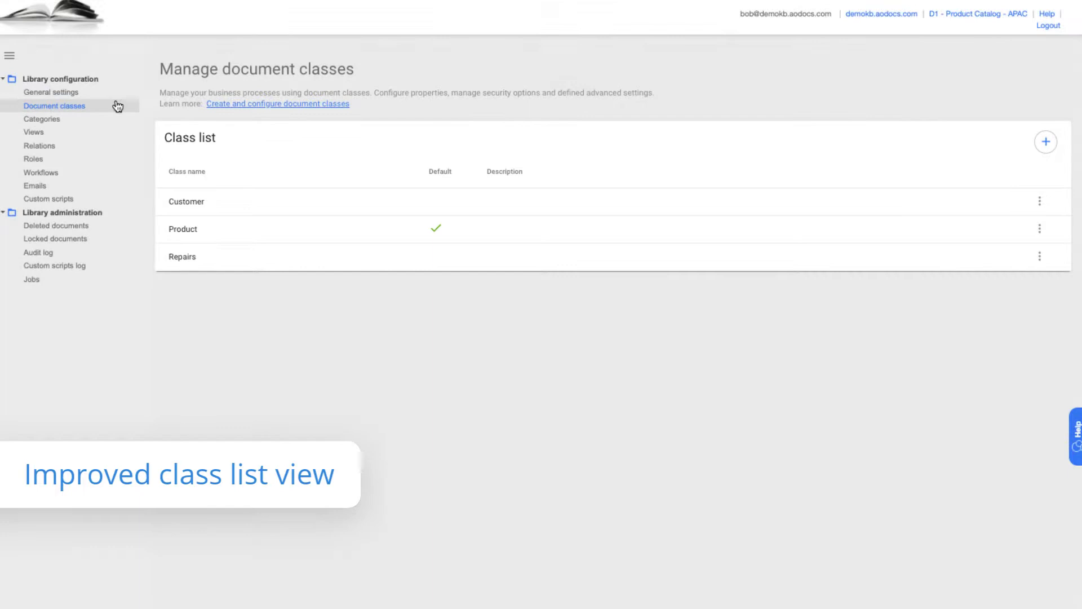
pyautogui.click(1038, 234)
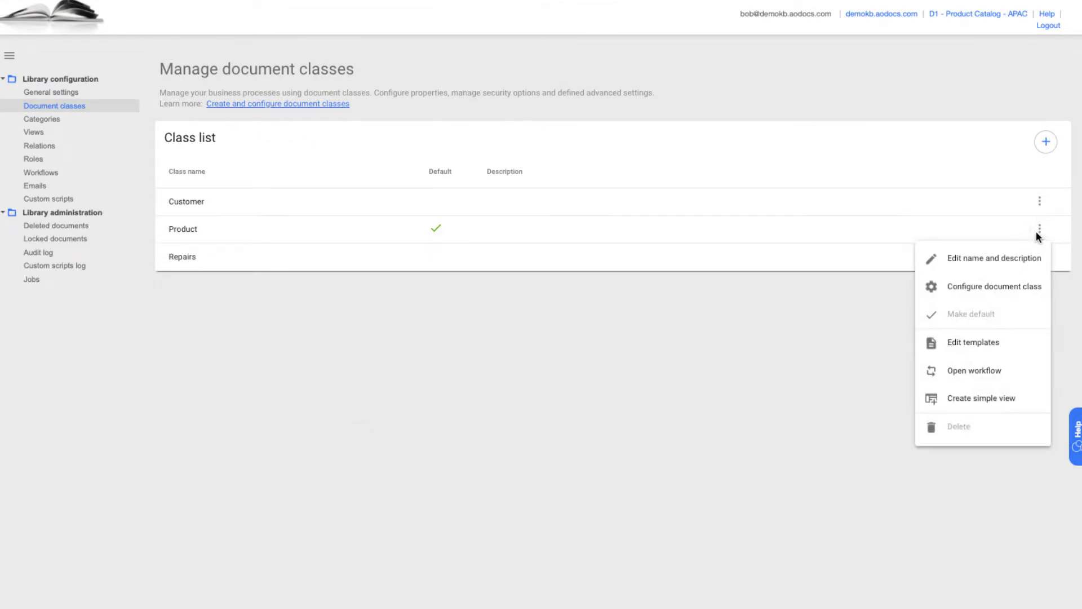
pyautogui.click(1024, 262)
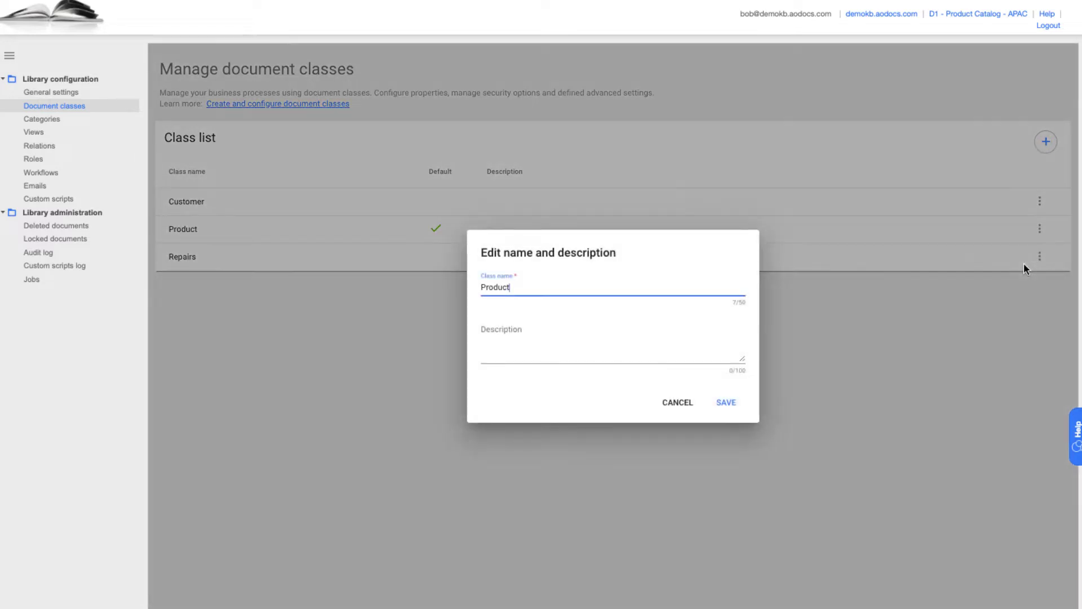
pyautogui.click(674, 361)
pyautogui.write('All about t')
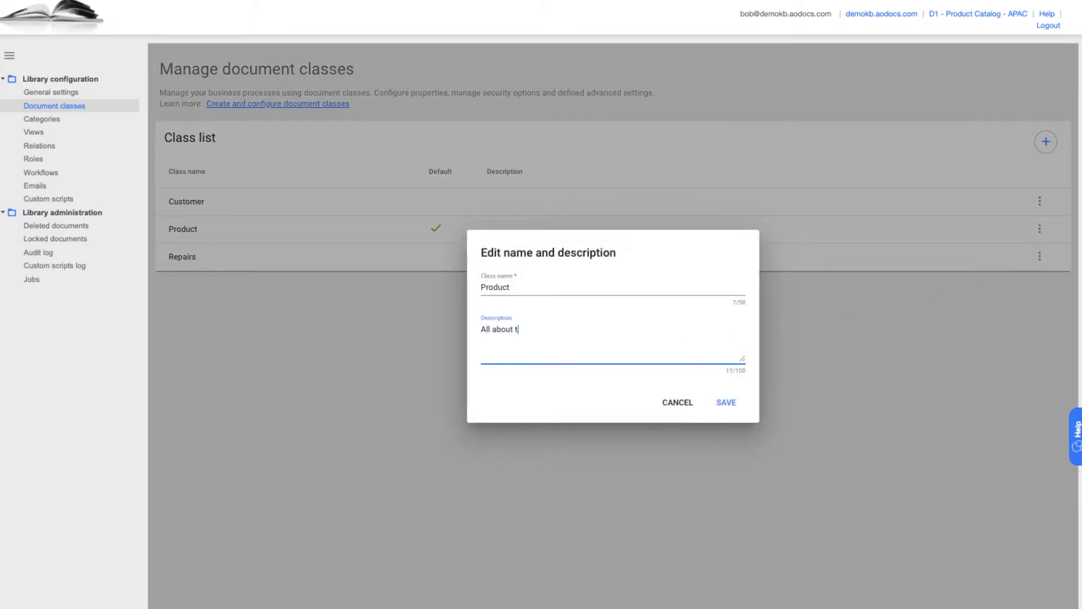
pyautogui.write('he products our company sells')
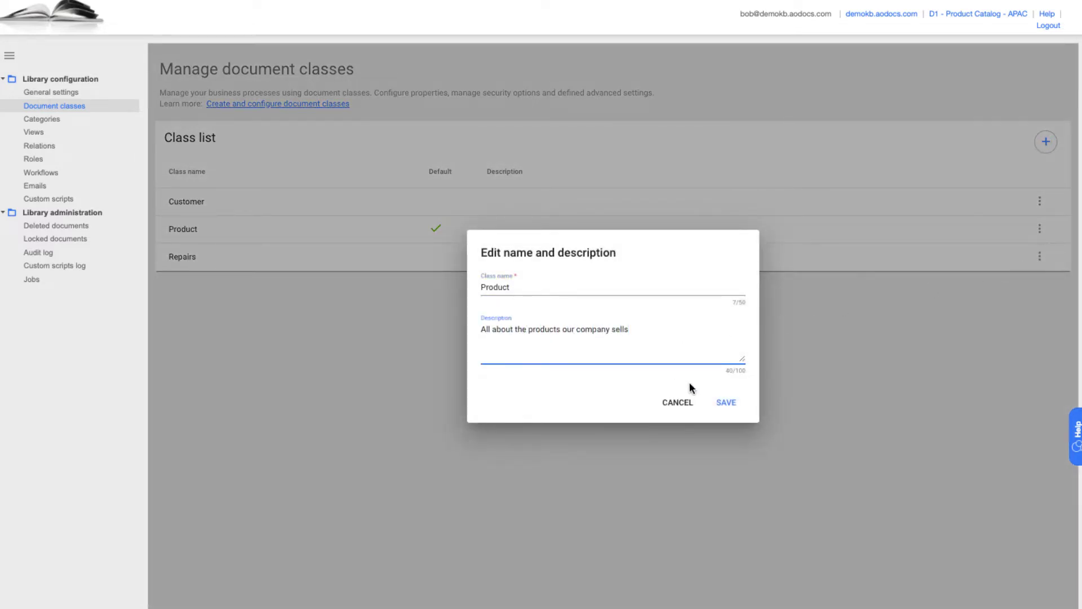
pyautogui.click(719, 400)
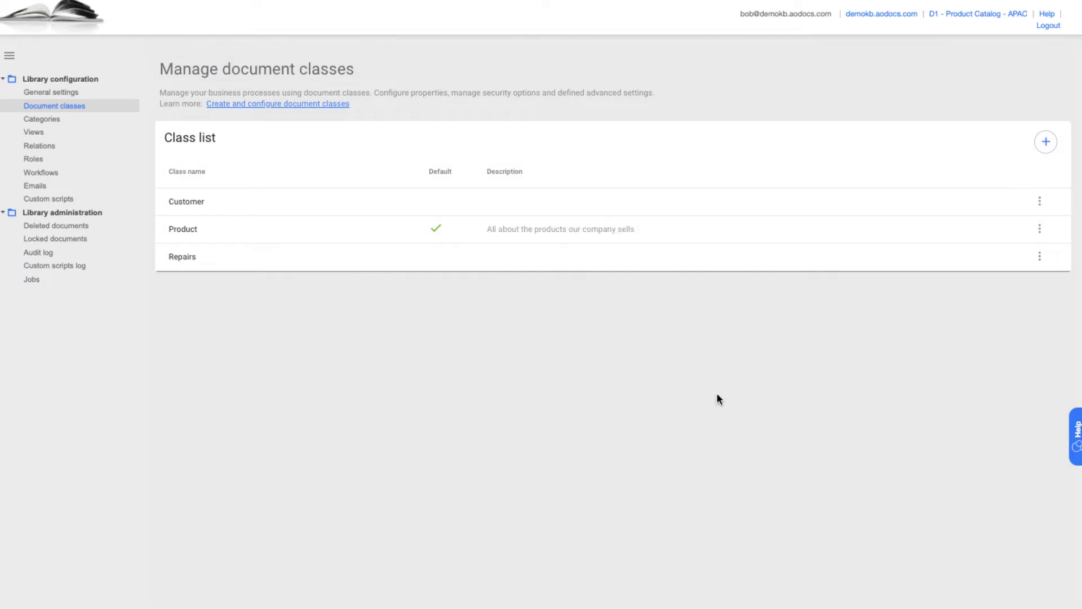
# Step: Open the Product class's properties and briefly expand the Product type property's settings
pyautogui.click(227, 237)
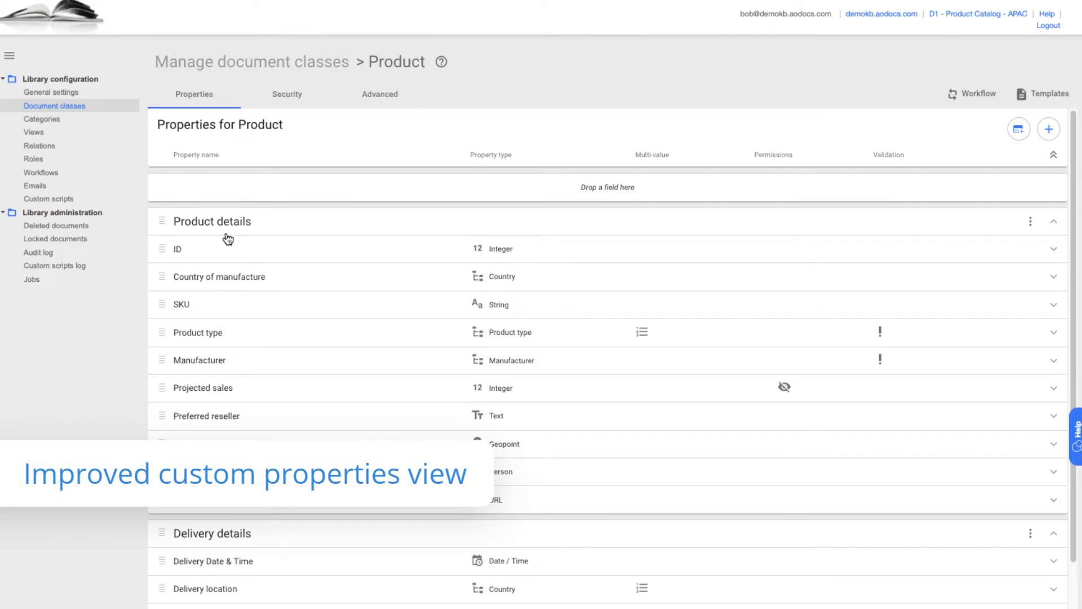
pyautogui.click(1054, 336)
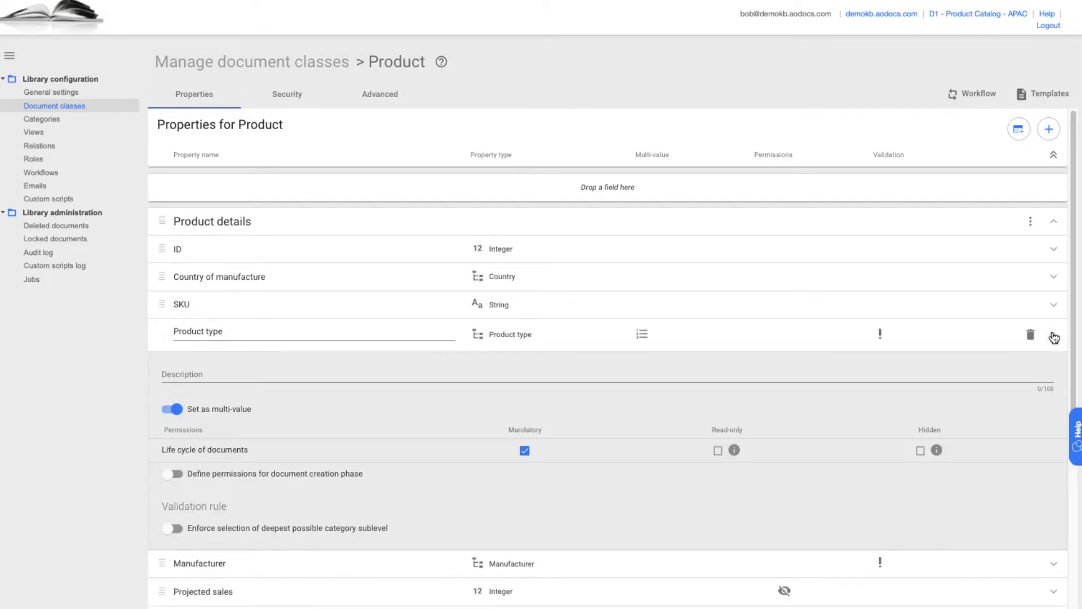
pyautogui.click(1054, 336)
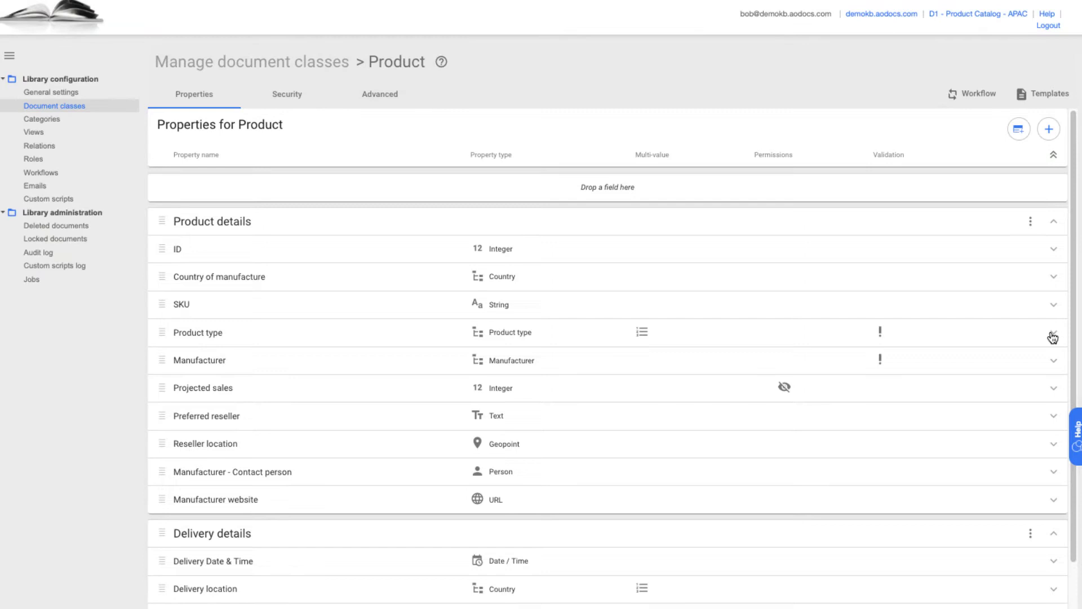
# Step: Create 'Reseller details' section with its description; drag Reseller location and Preferred reseller into it
pyautogui.click(1018, 130)
pyautogui.write('R')
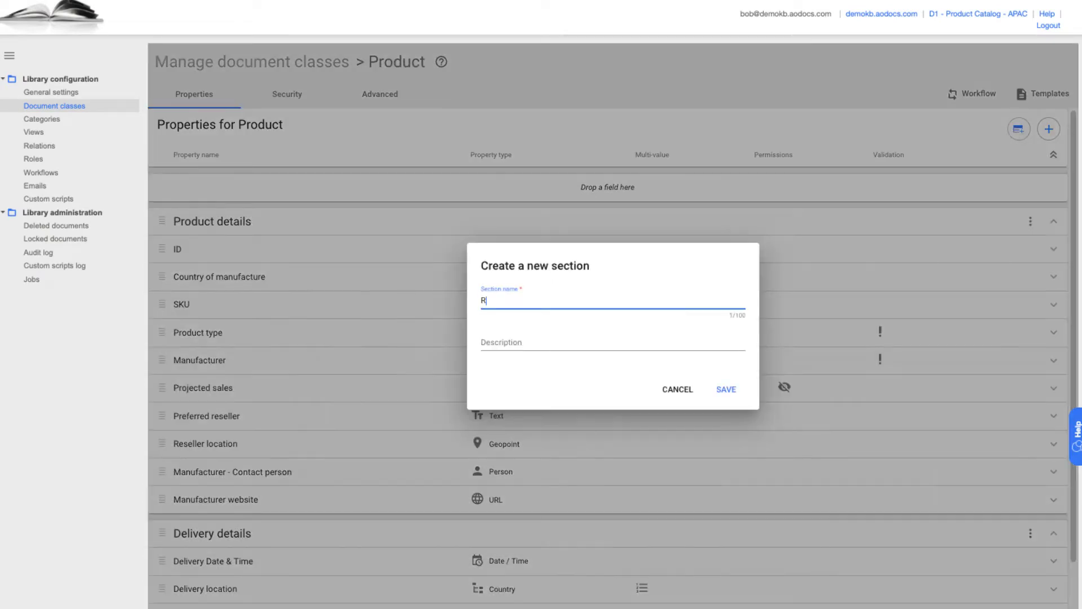
pyautogui.write('eseller details')
pyautogui.click(709, 341)
pyautogui.write('This section contains properties abou')
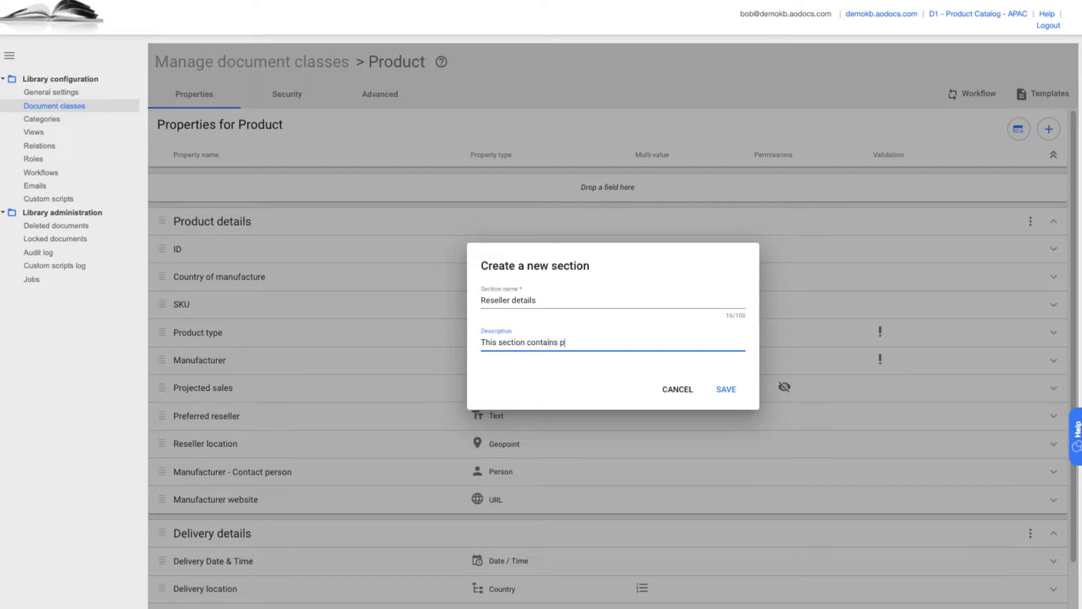
pyautogui.write('t the reseller')
pyautogui.click(729, 394)
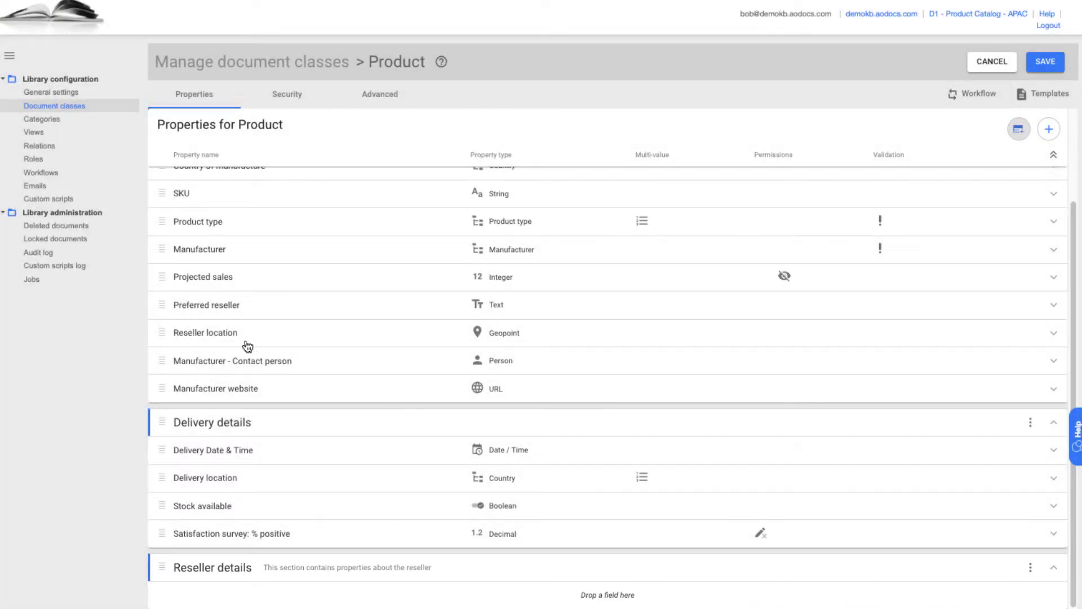
pyautogui.moveTo(169, 333); pyautogui.dragTo(169, 594)
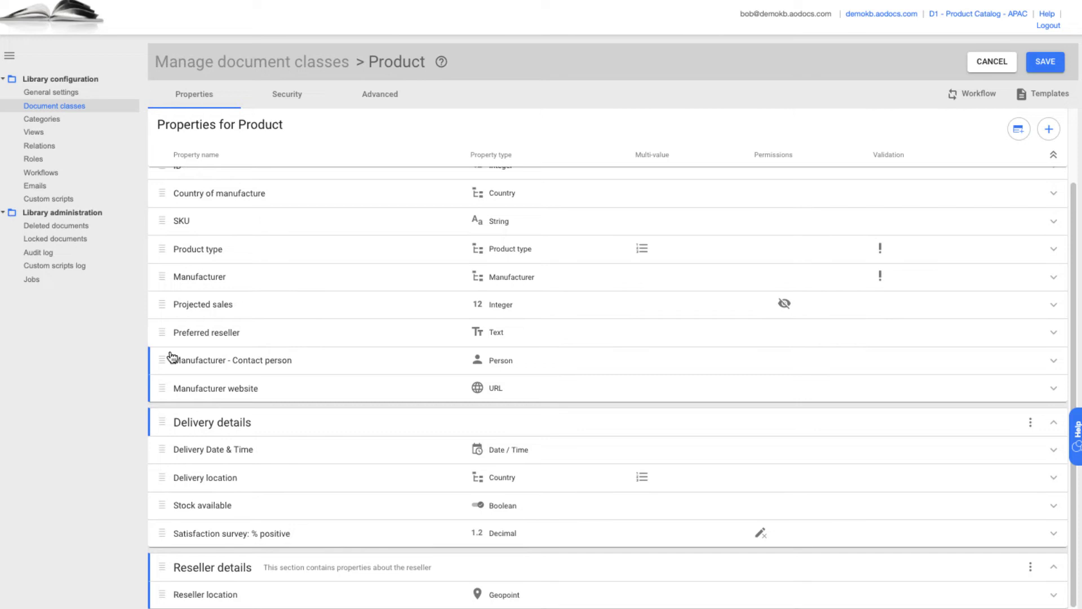
pyautogui.moveTo(162, 334); pyautogui.dragTo(161, 566)
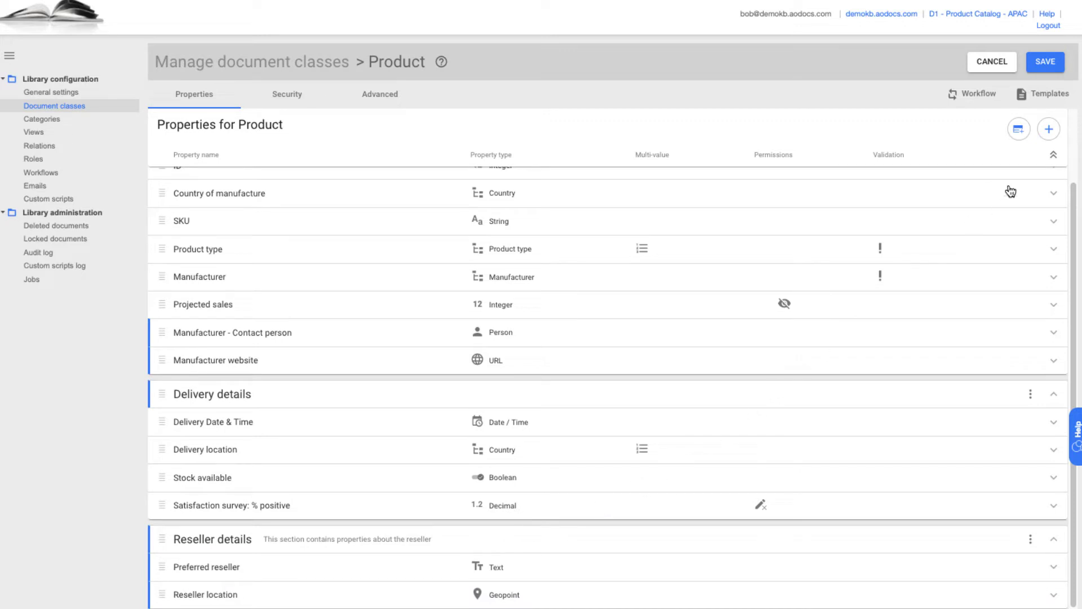
# Step: Save the Product class properties with the new Reseller details section
pyautogui.click(1038, 64)
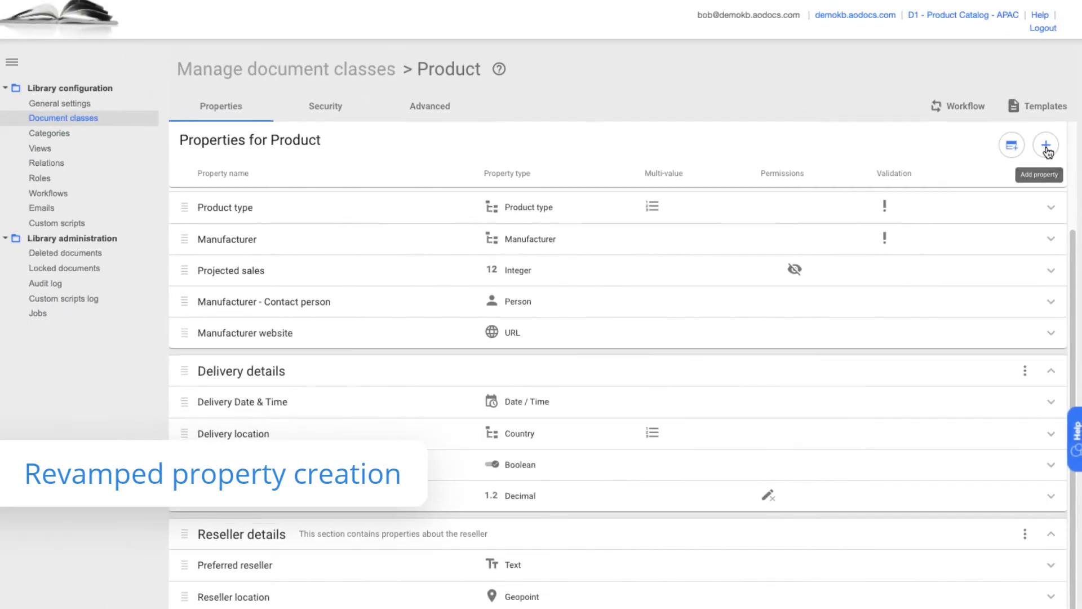
# Step: Start a new Country-type property named 'Country of manufacture' for the Product class
pyautogui.click(1044, 95)
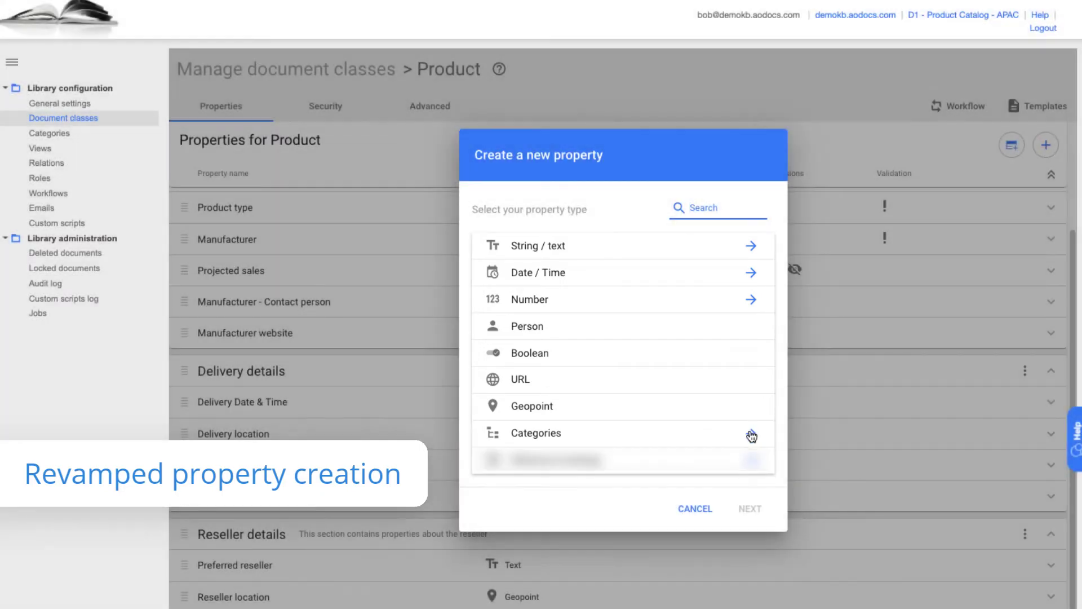
pyautogui.click(751, 433)
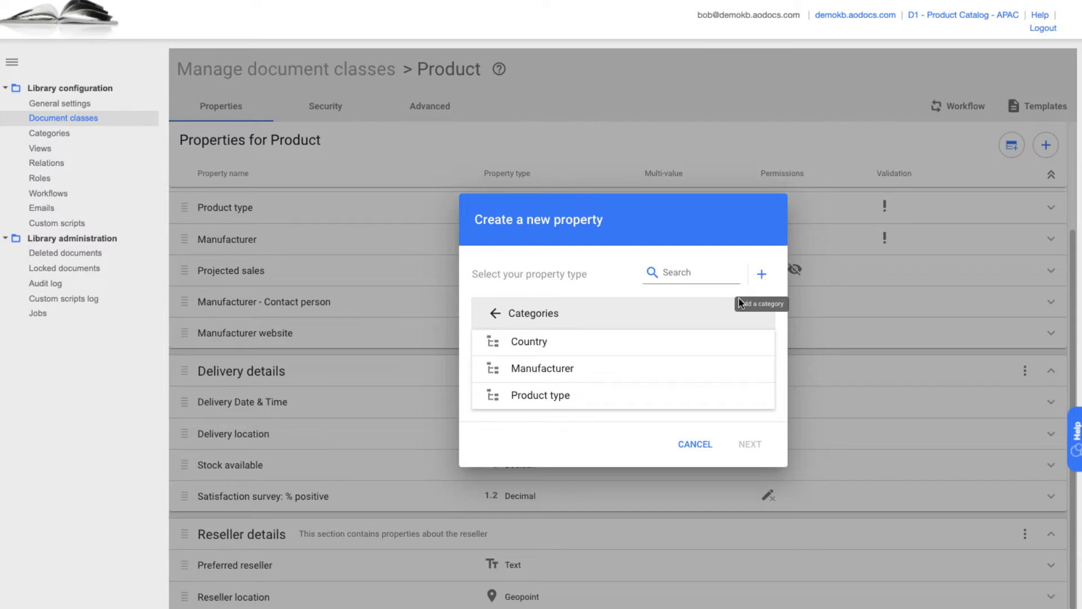
pyautogui.click(720, 341)
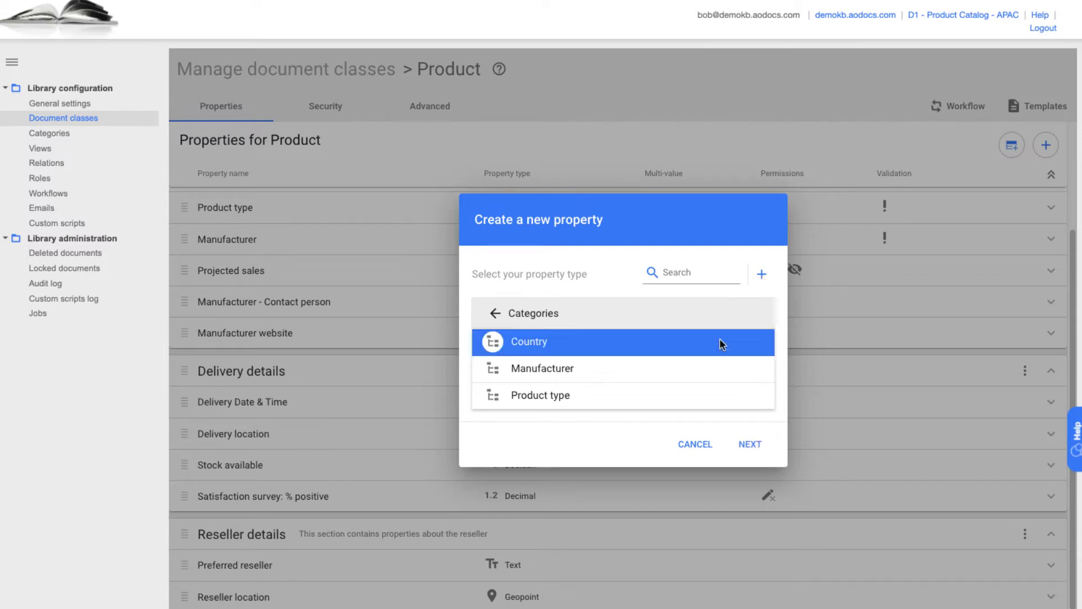
pyautogui.click(747, 444)
pyautogui.write('Country of manufacture')
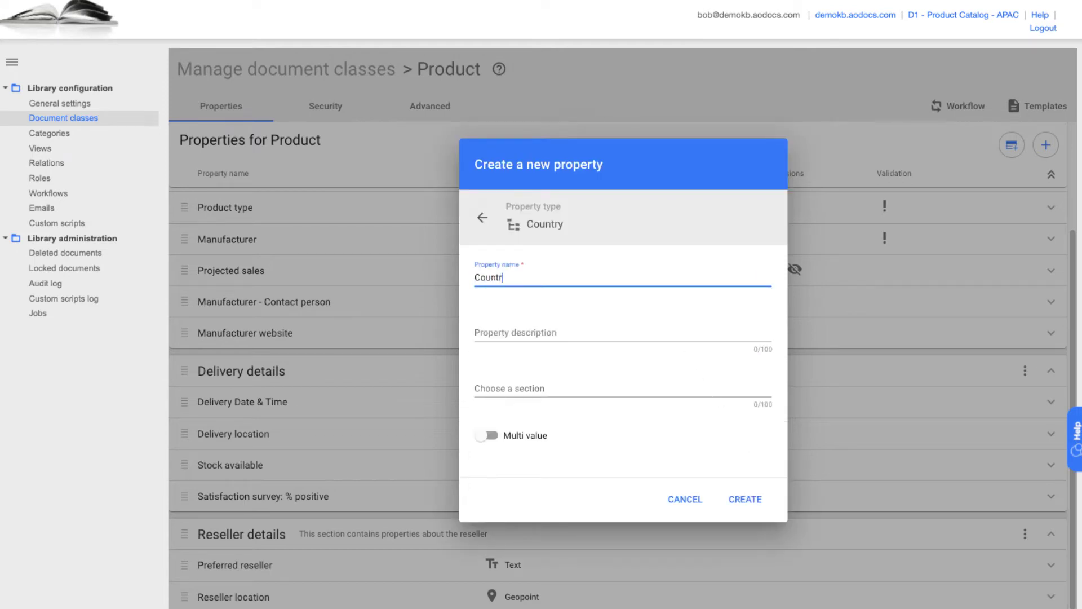
# Step: Put it in a new 'Manufacturing details' section, create the property, and save the class
pyautogui.click(663, 388)
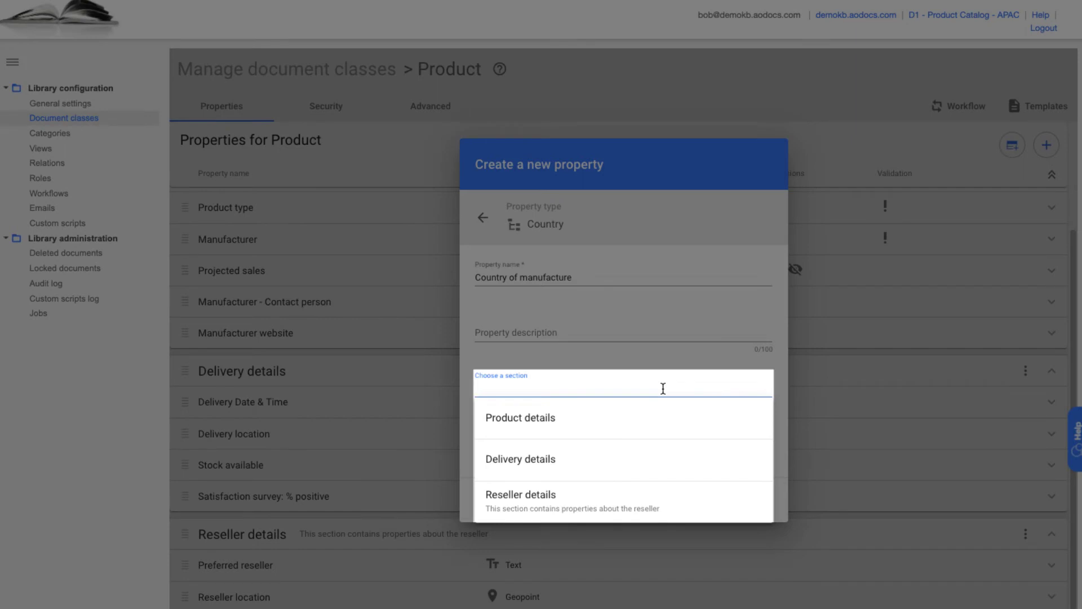
pyautogui.write('Manufac')
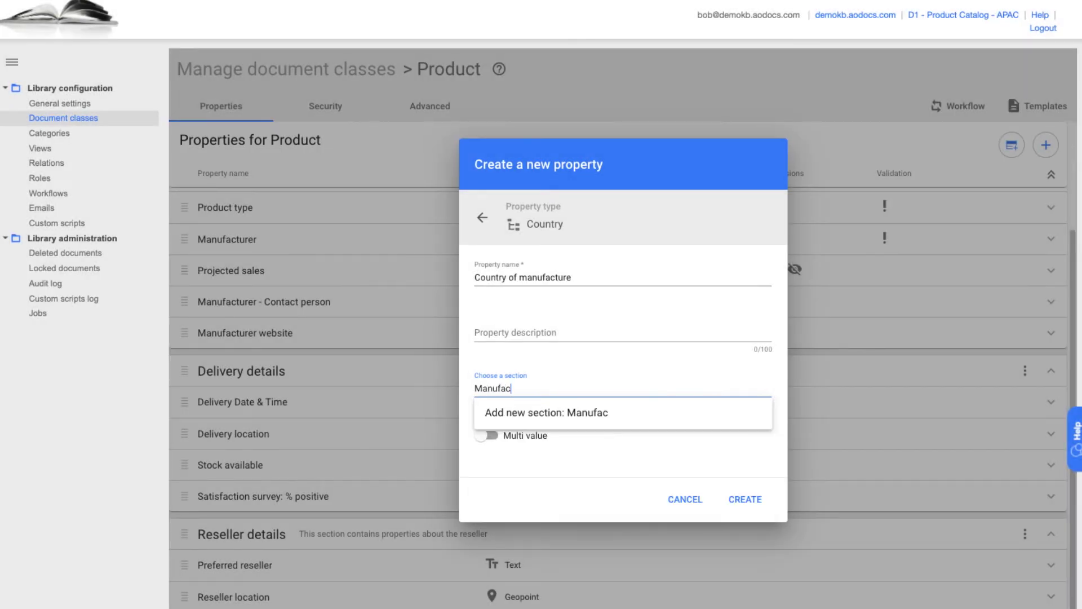
pyautogui.write('turing details')
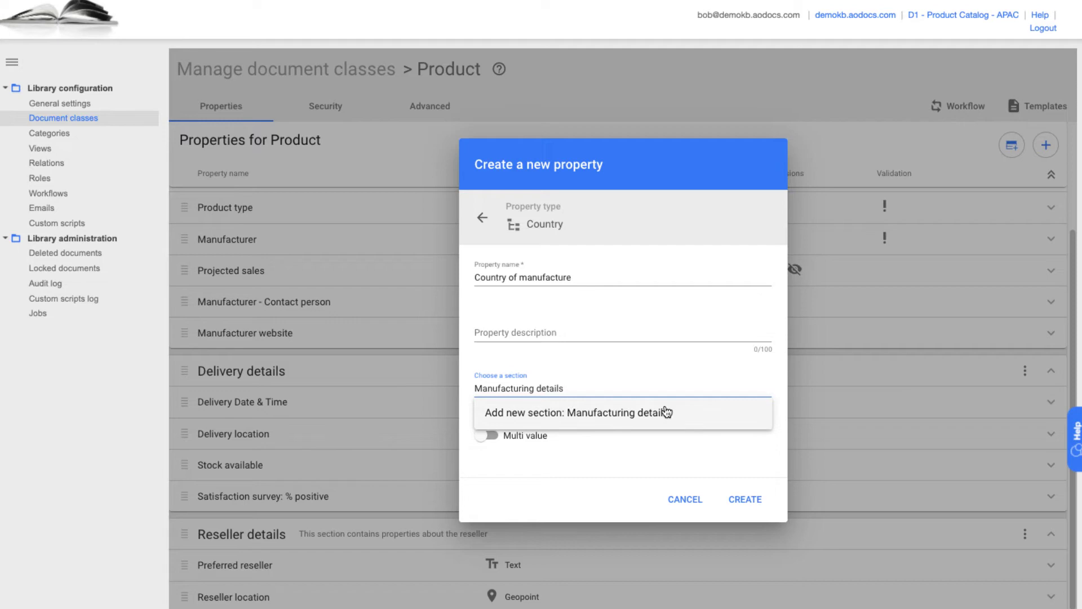
pyautogui.click(665, 412)
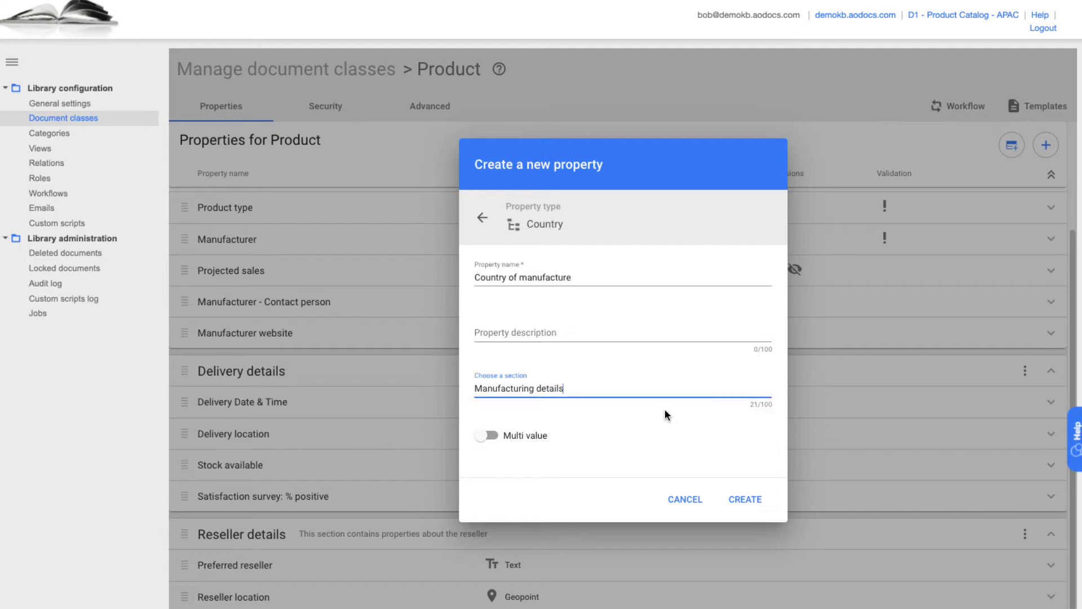
pyautogui.click(743, 499)
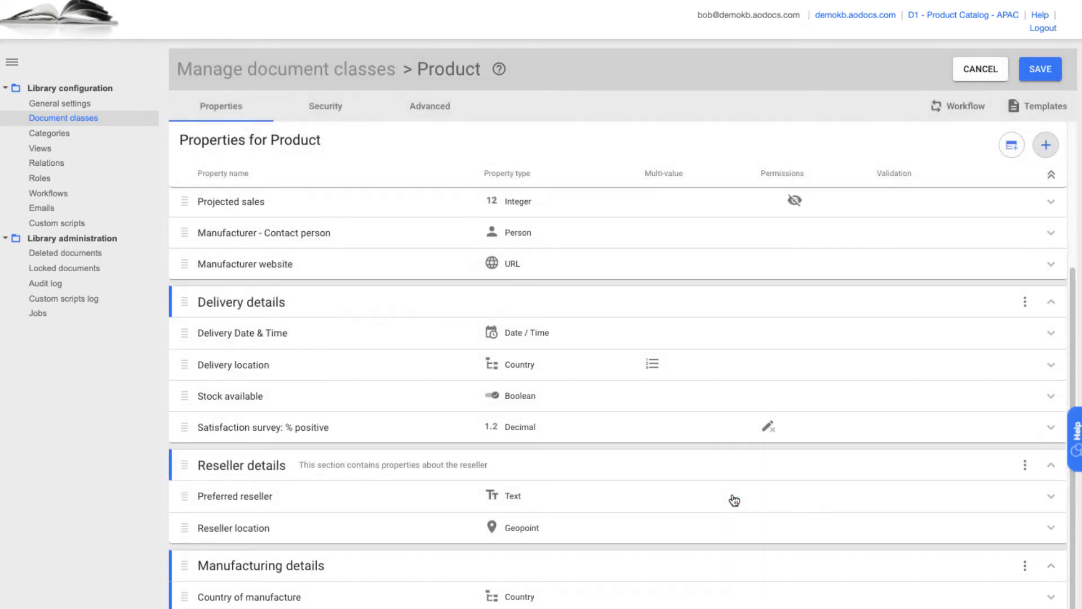
pyautogui.click(1041, 65)
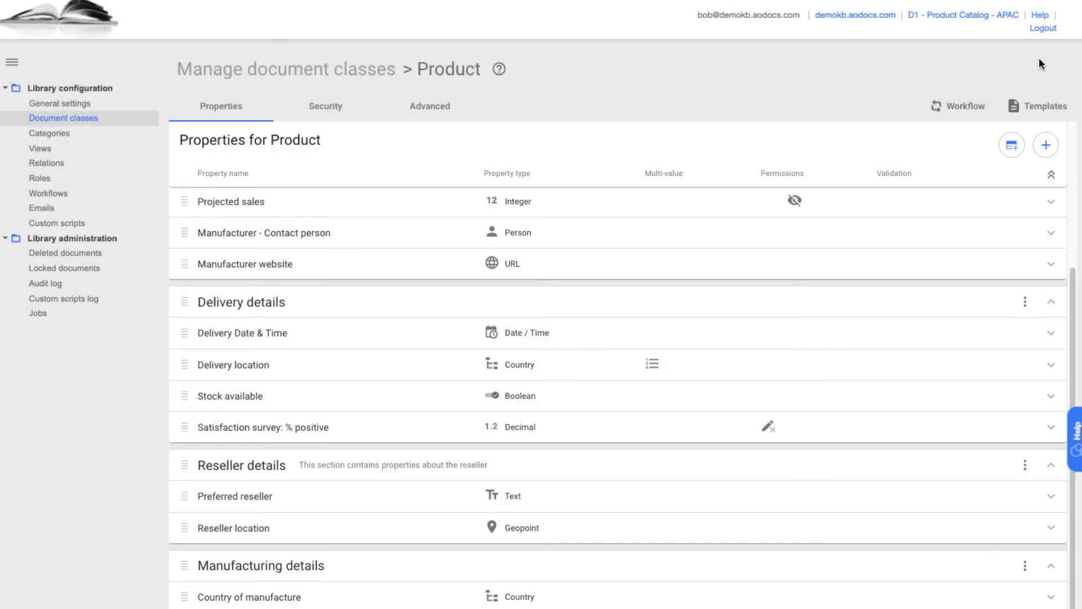
# Step: Look over the Product class's Security and Advanced settings, then view its document templates
pyautogui.click(355, 113)
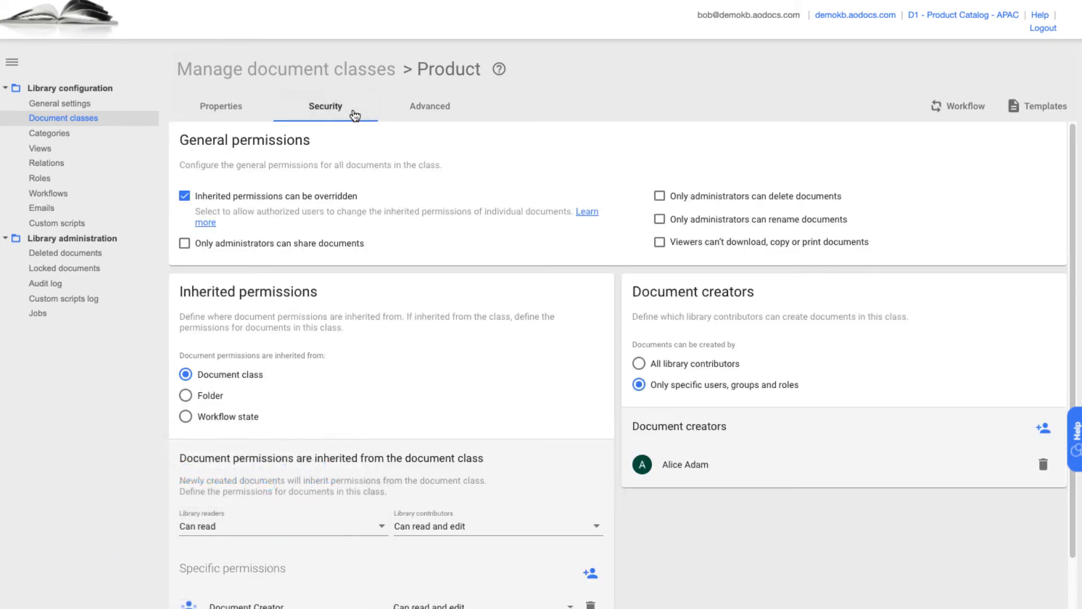
pyautogui.click(445, 121)
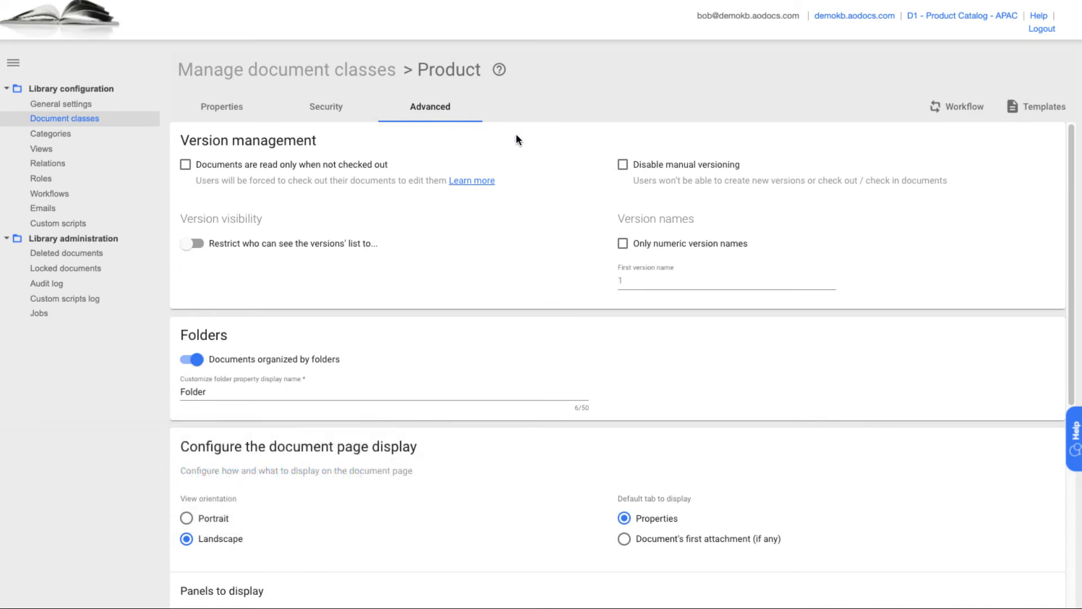
pyautogui.click(1026, 115)
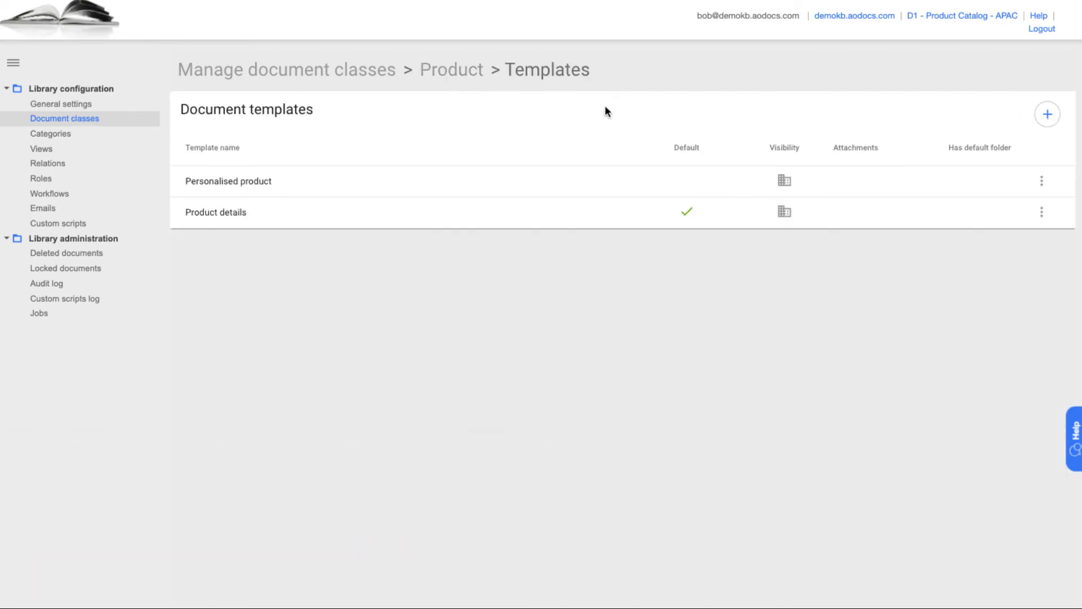
# Step: Return to the Product class and bring up its workflow editor
pyautogui.click(434, 75)
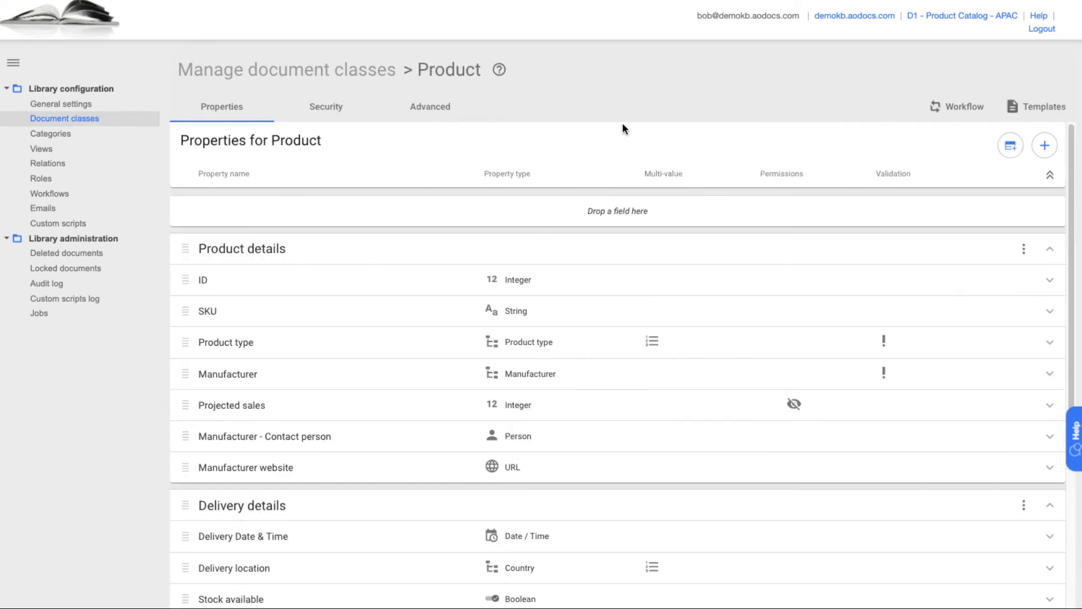
pyautogui.click(938, 110)
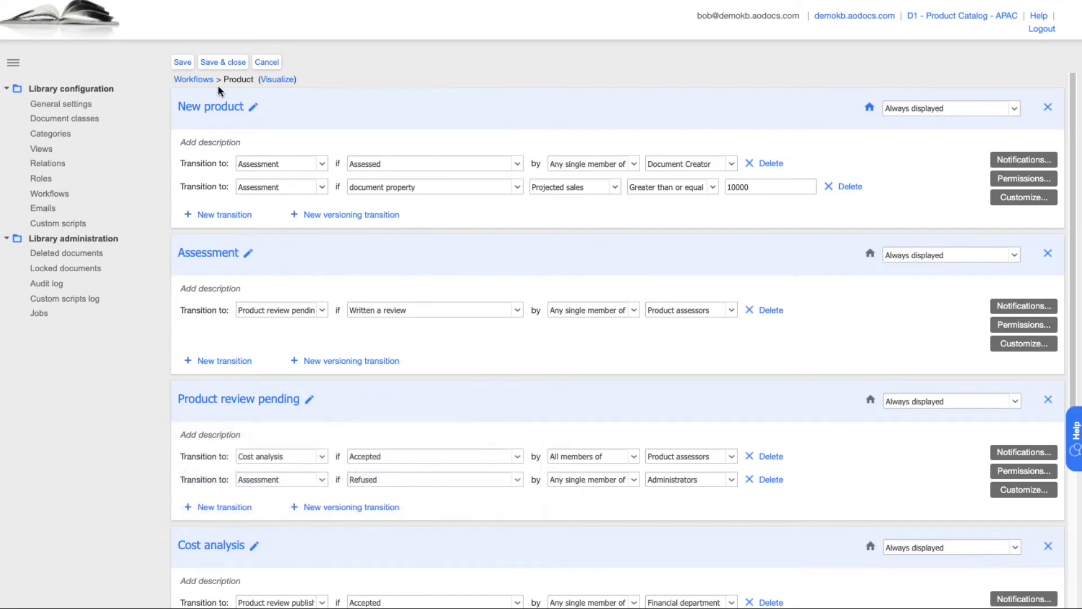
pyautogui.click(200, 80)
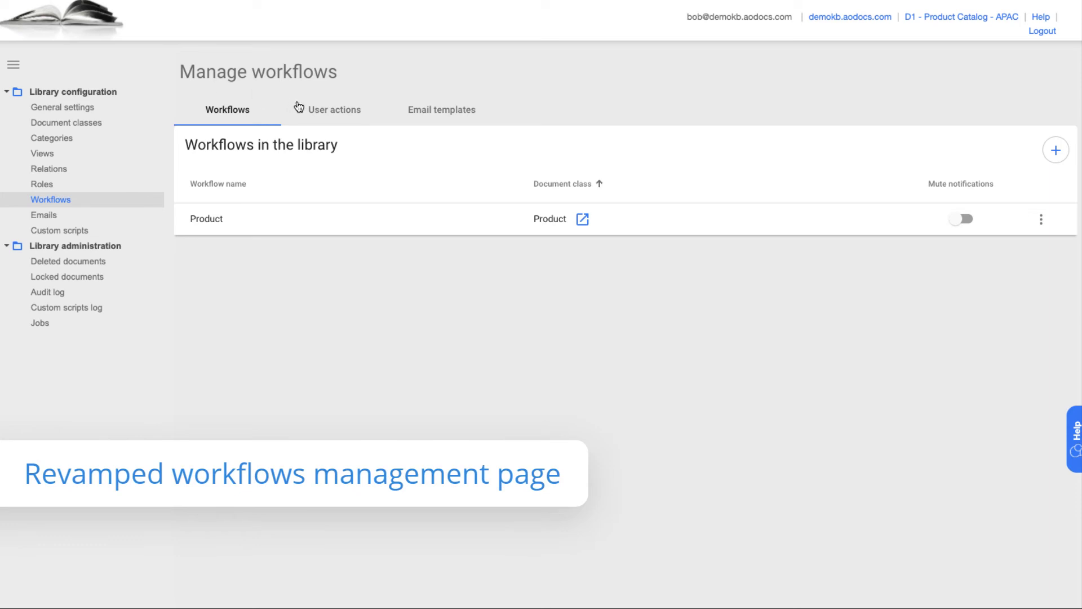
pyautogui.click(312, 114)
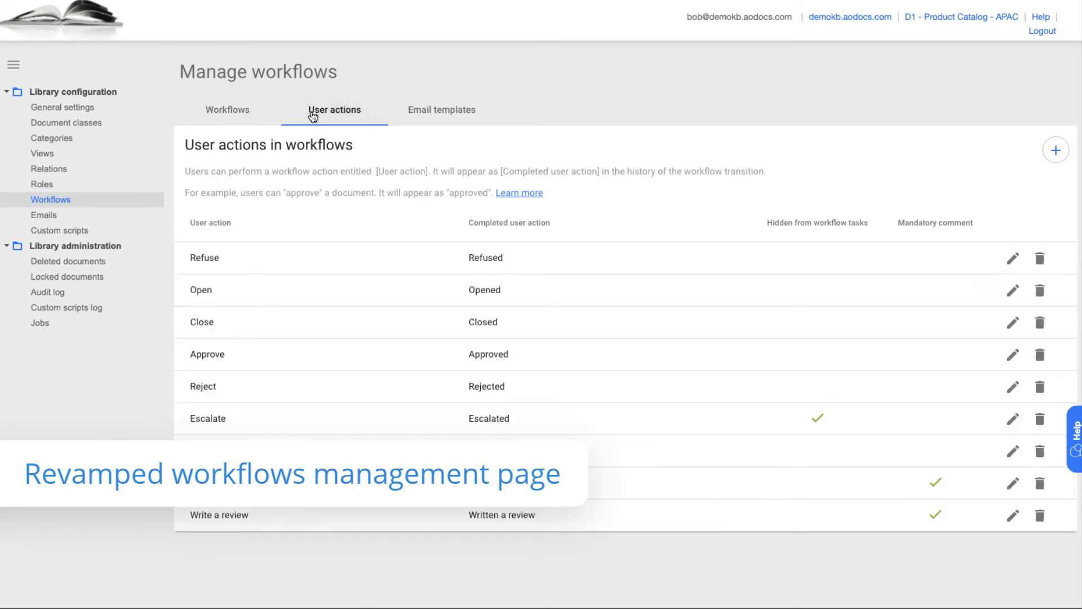
pyautogui.click(411, 126)
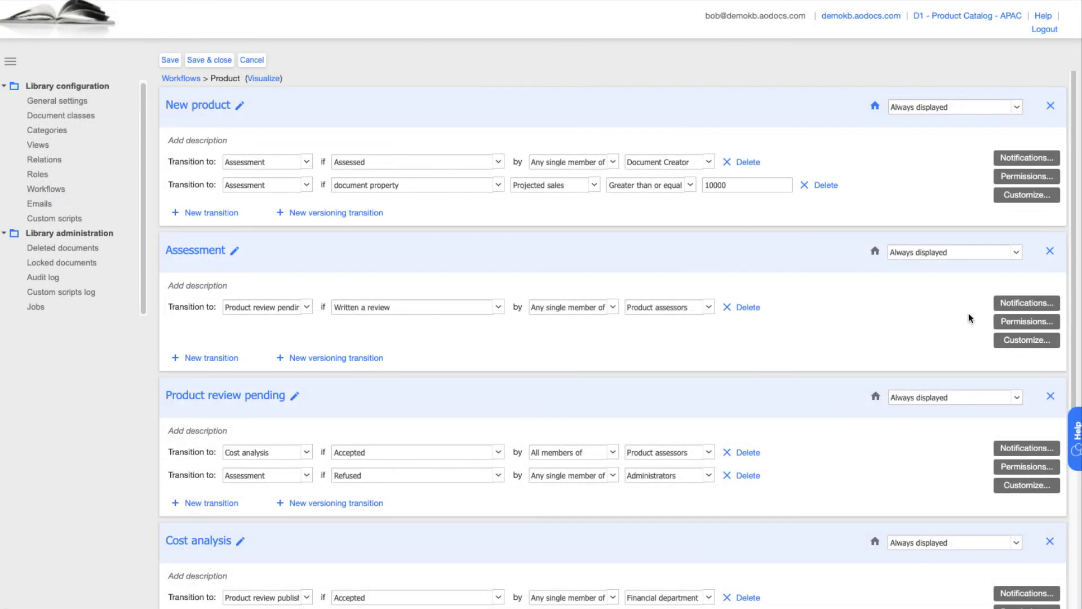
# Step: Apply the 'Product assessment required' email template to the Assessment notification and review its preview
pyautogui.click(1002, 307)
pyautogui.click(358, 333)
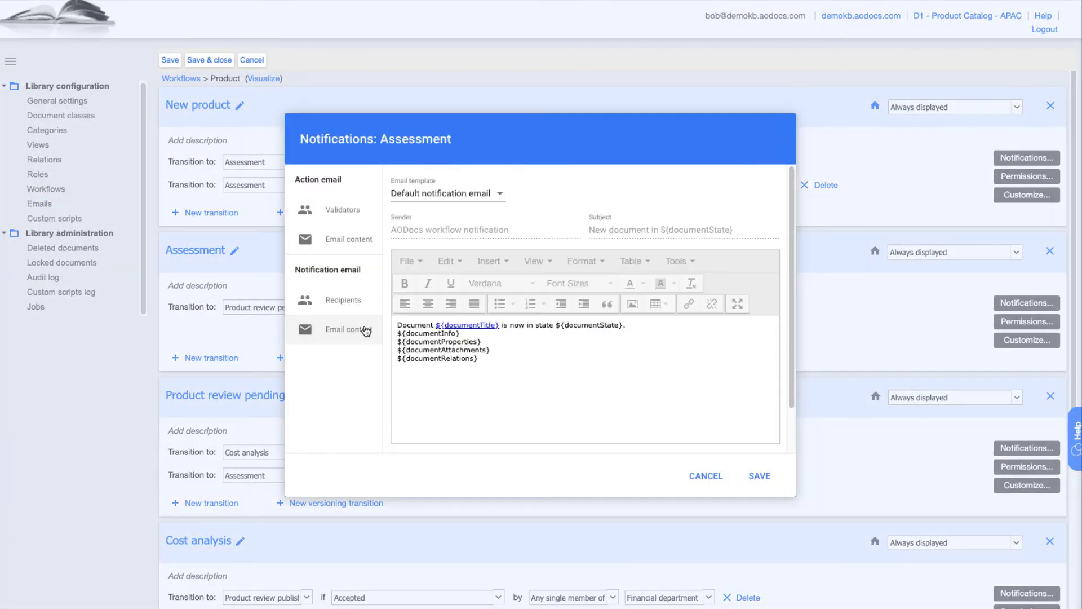
pyautogui.click(501, 197)
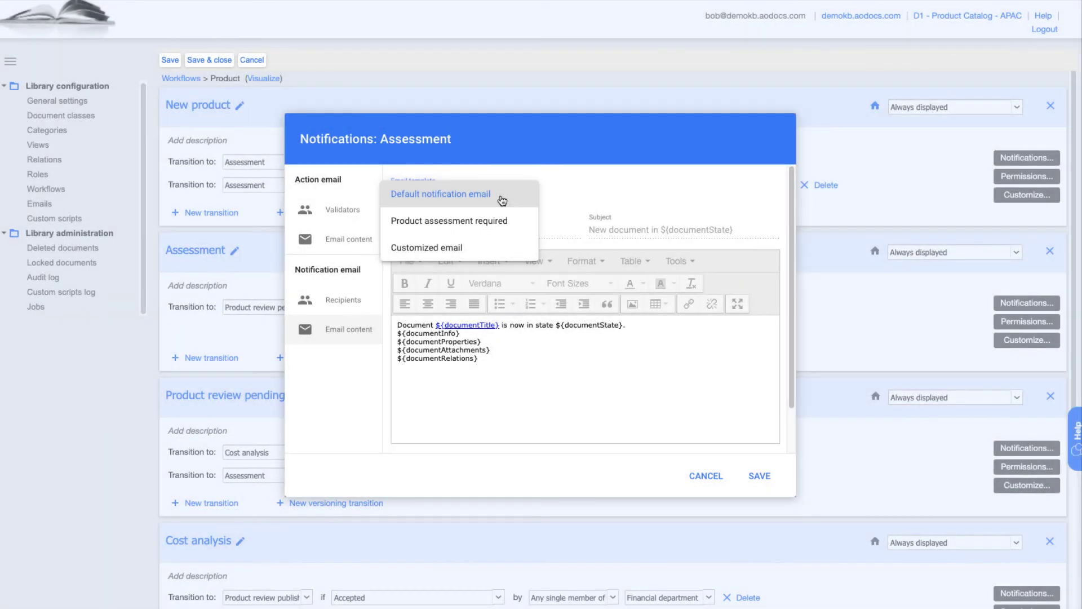
pyautogui.click(492, 221)
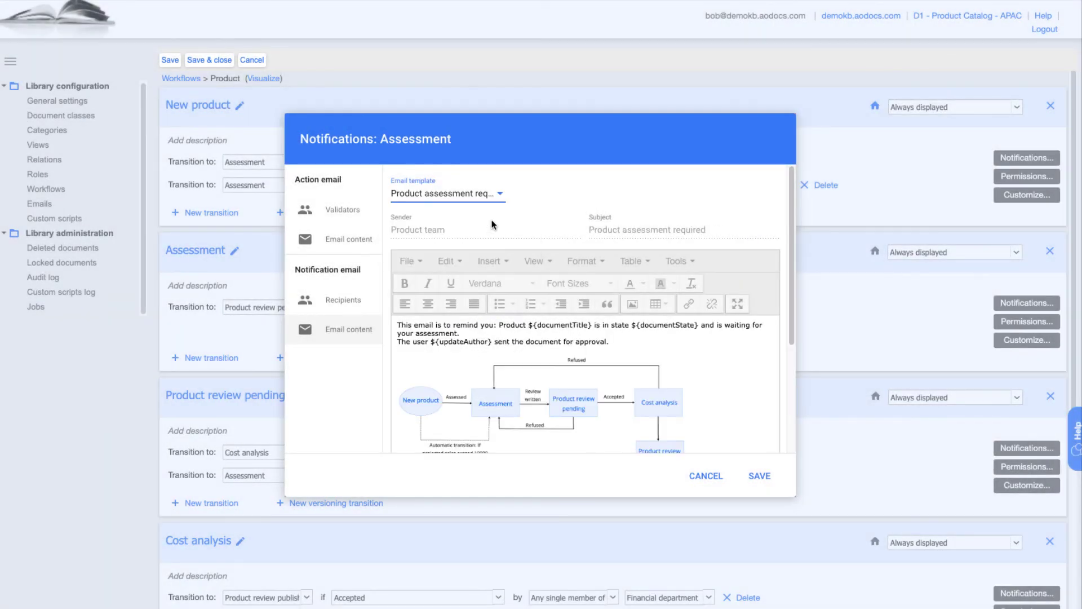
pyautogui.moveTo(793, 307); pyautogui.dragTo(791, 356)
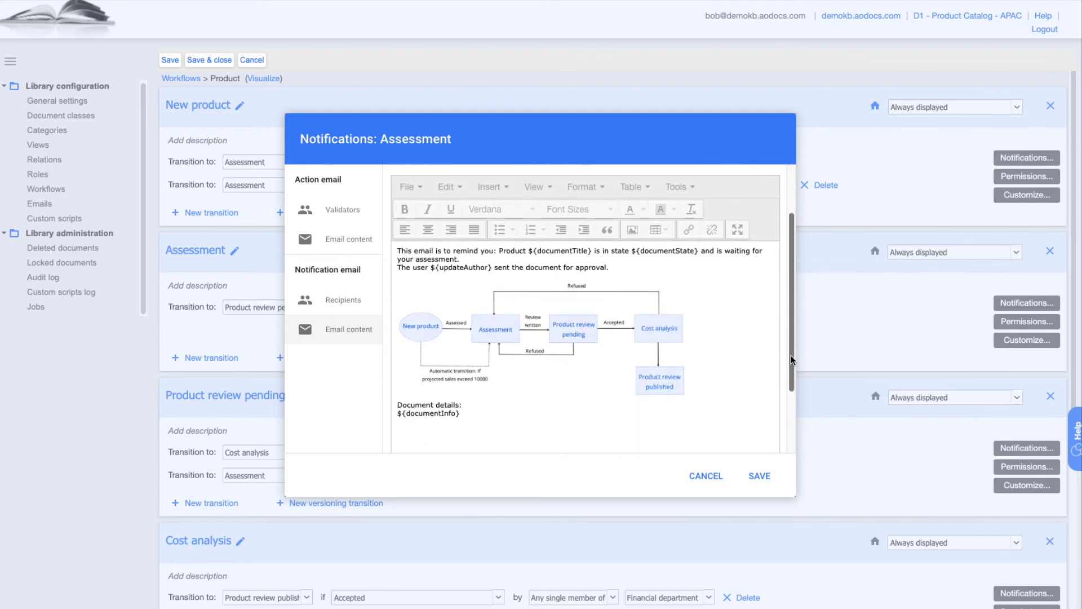